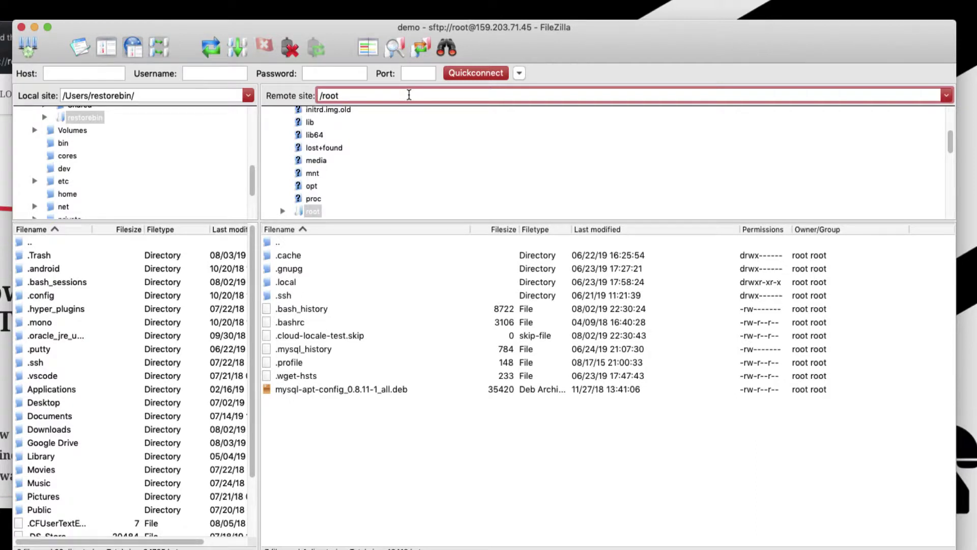
Step: Change the remote site path from /root to /var/log
key("BackSpace")
key("BackSpace")
key("BackSpace")
key("BackSpace")
type("var/log")
key("Return")
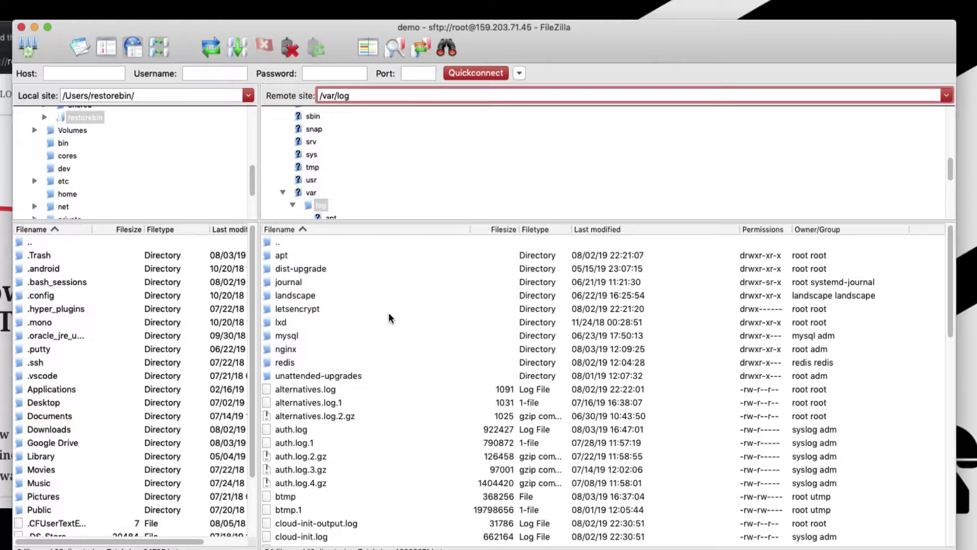
Step: Open the server's nginx log folder and select error.log
left_click(287, 349)
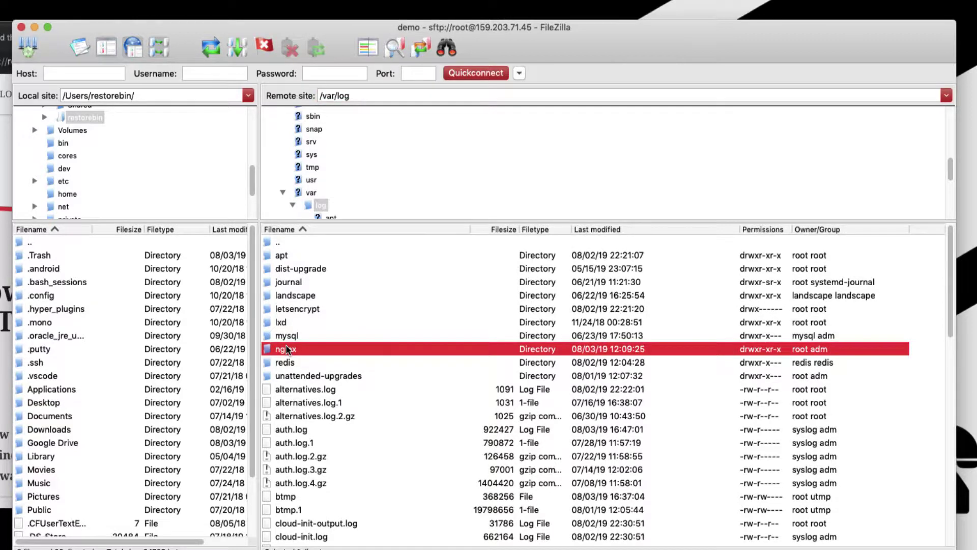
double_click(340, 348)
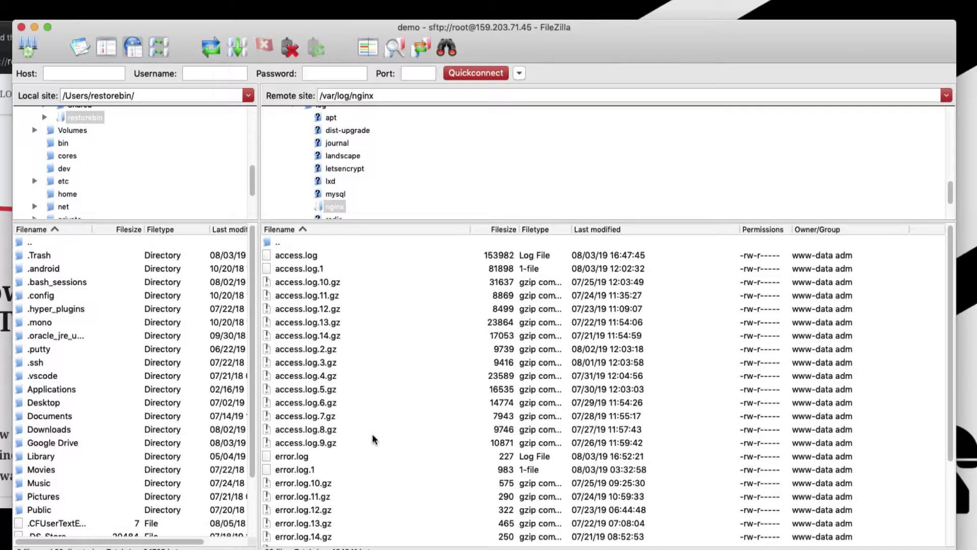
left_click(338, 458)
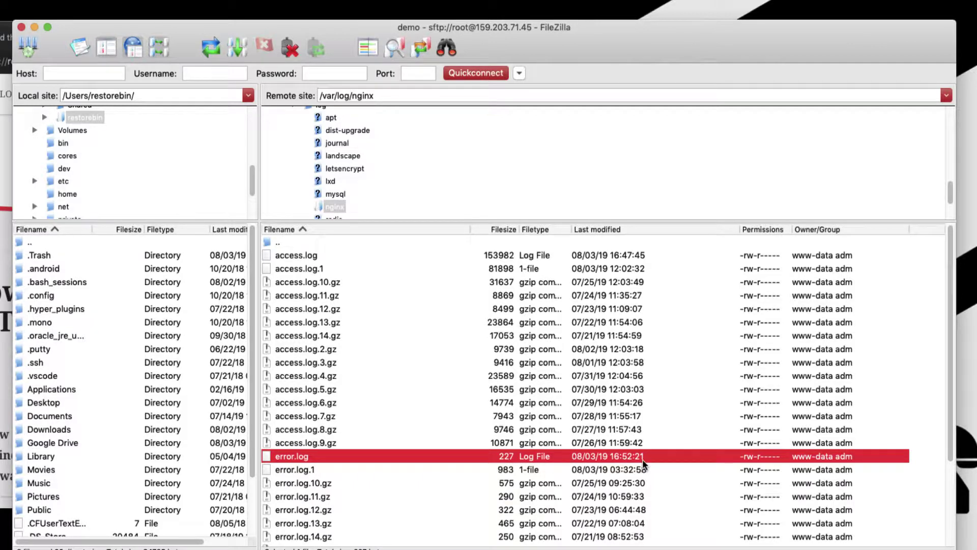
Step: Open error.log in VS Code via View/Edit and select the SSL error text on line 1
right_click(298, 451)
left_click(346, 481)
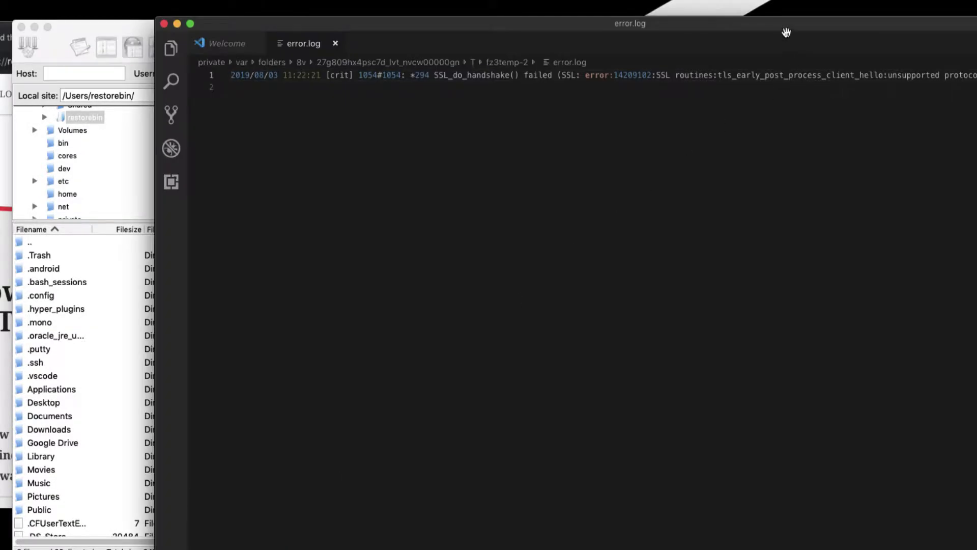
left_click_drag(786, 29, 646, 29)
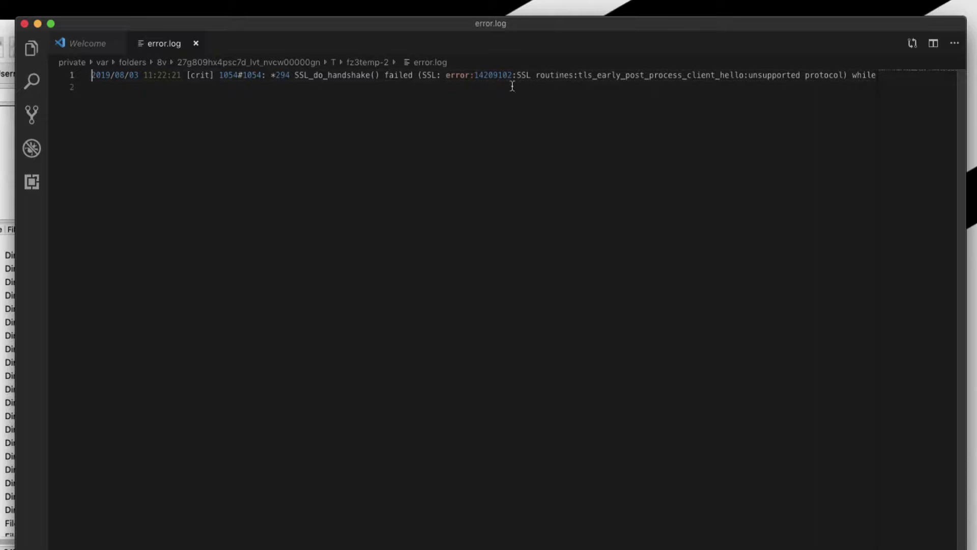
left_click(204, 75)
left_click_drag(447, 75, 843, 76)
key("super+c")
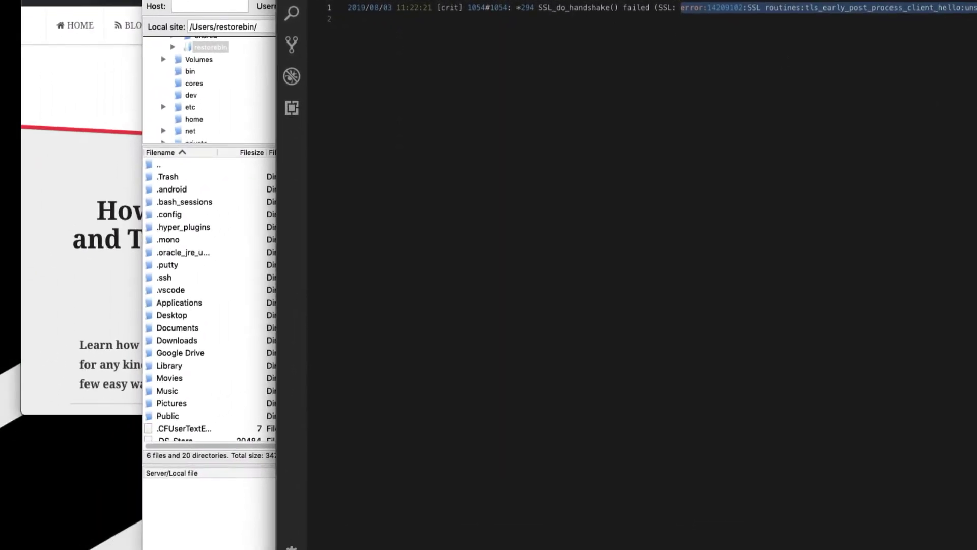
Step: Google the copied SSL error and open the Stack Overflow 'OpenSSL v1.1.1 unsupported protocol' question
key("super+Tab")
key("super+t")
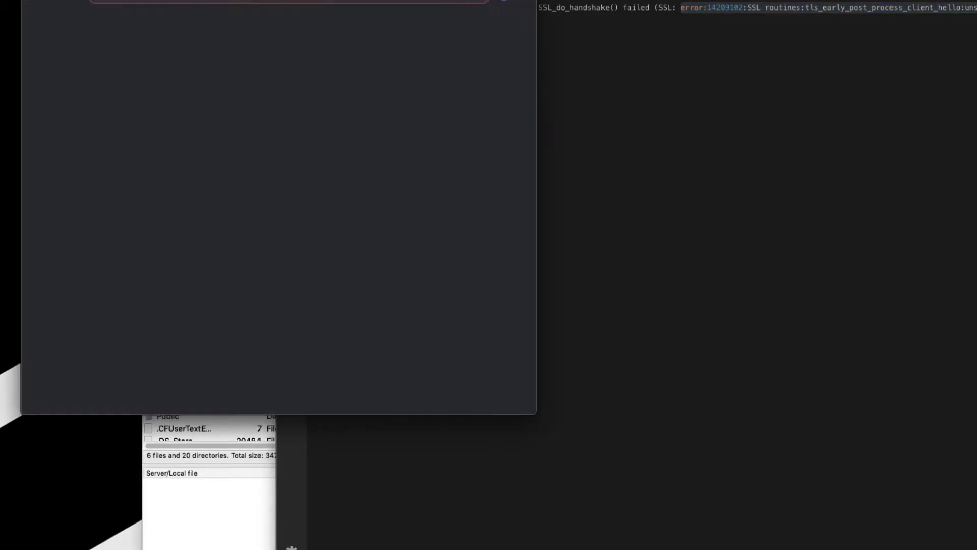
key("super+v")
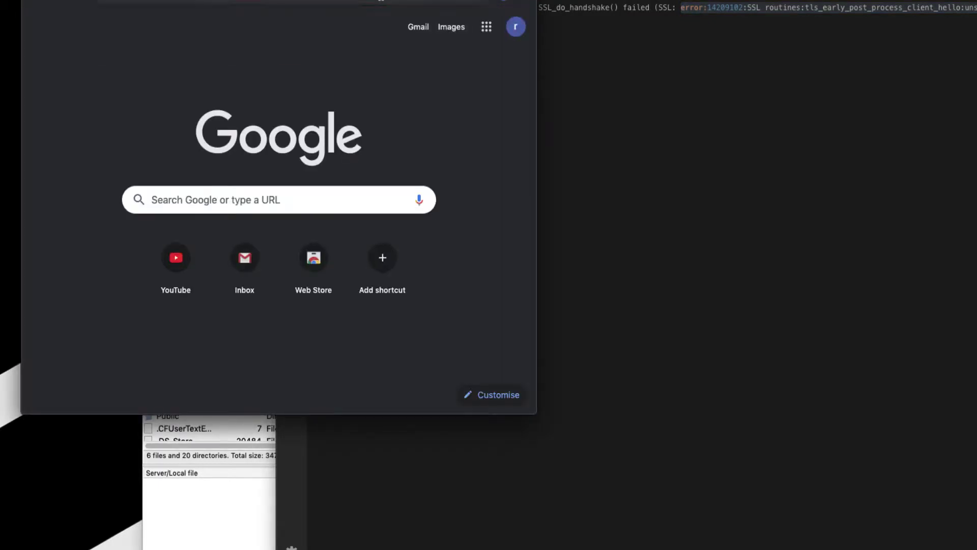
key("Return")
scroll(351, 178, "down", 1)
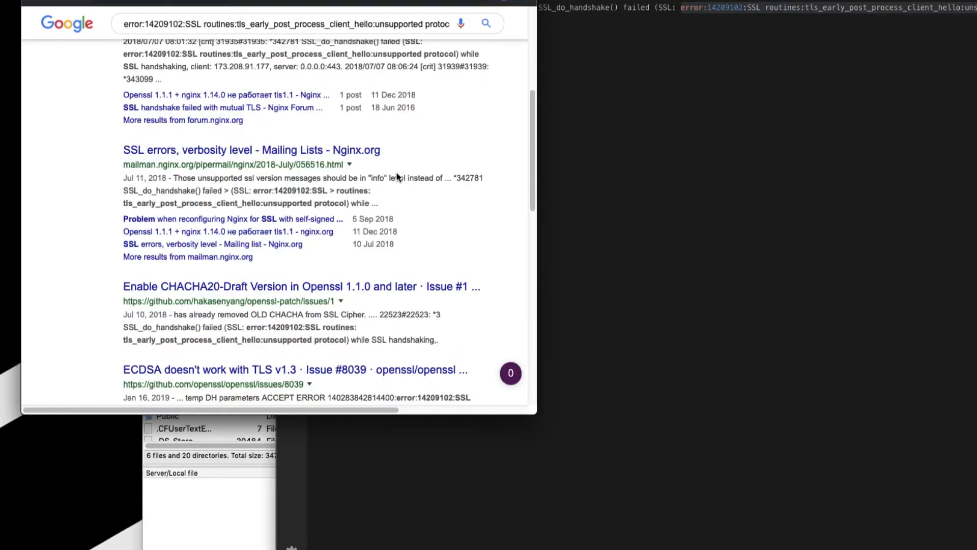
scroll(427, 132, "down", 5)
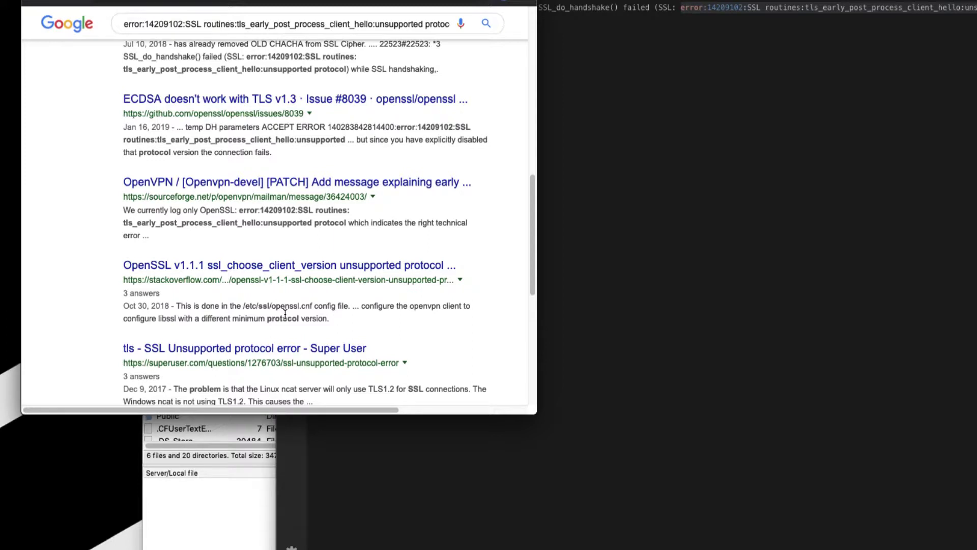
left_click(270, 266)
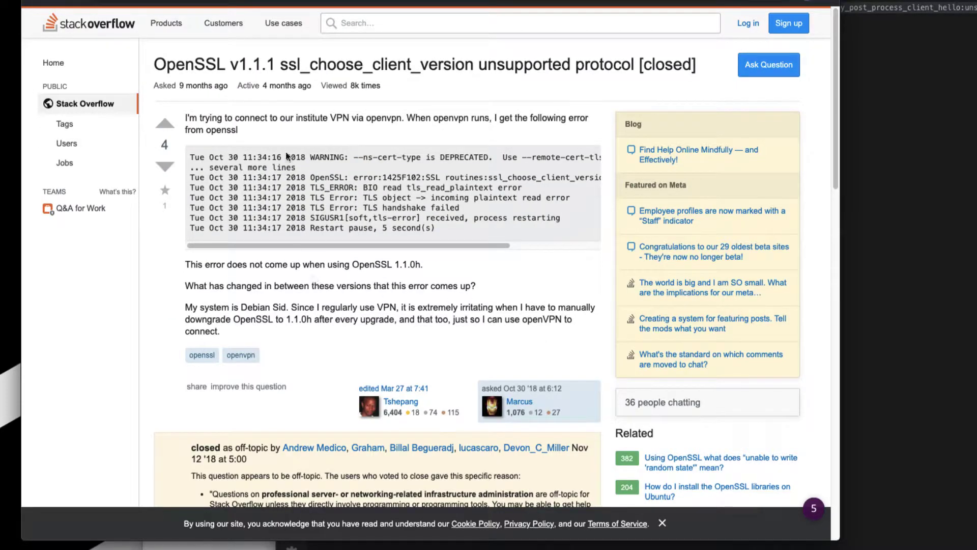
scroll(399, 152, "down", 5)
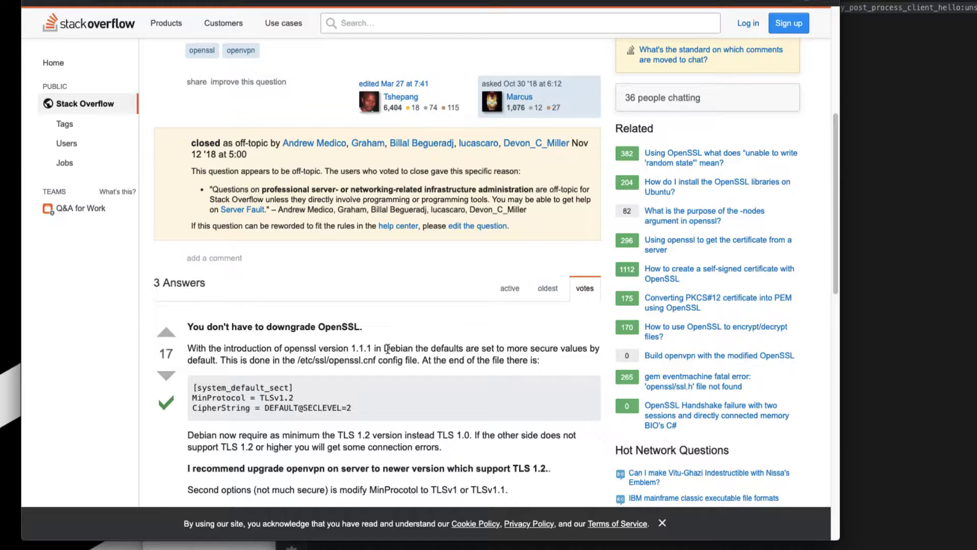
scroll(388, 349, "down", 10)
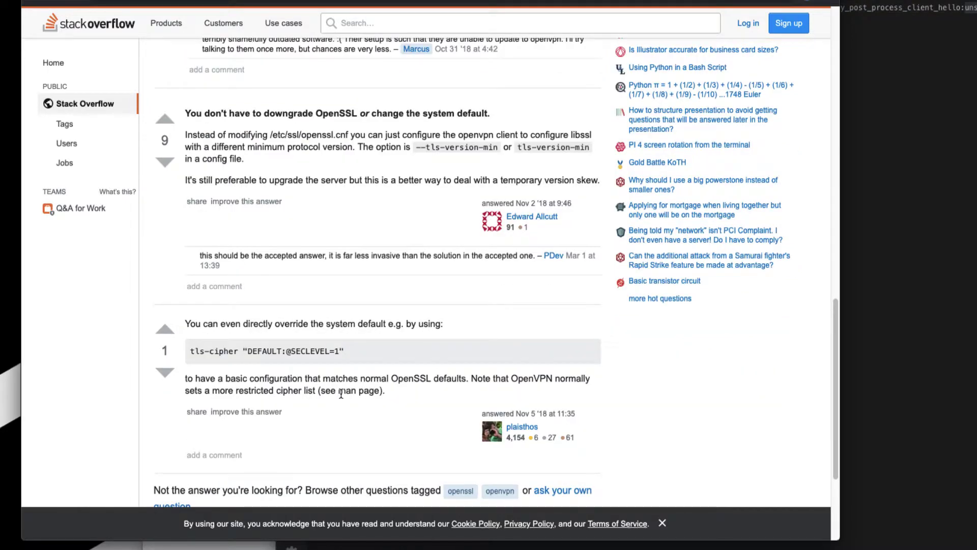
left_click_drag(348, 351, 186, 352)
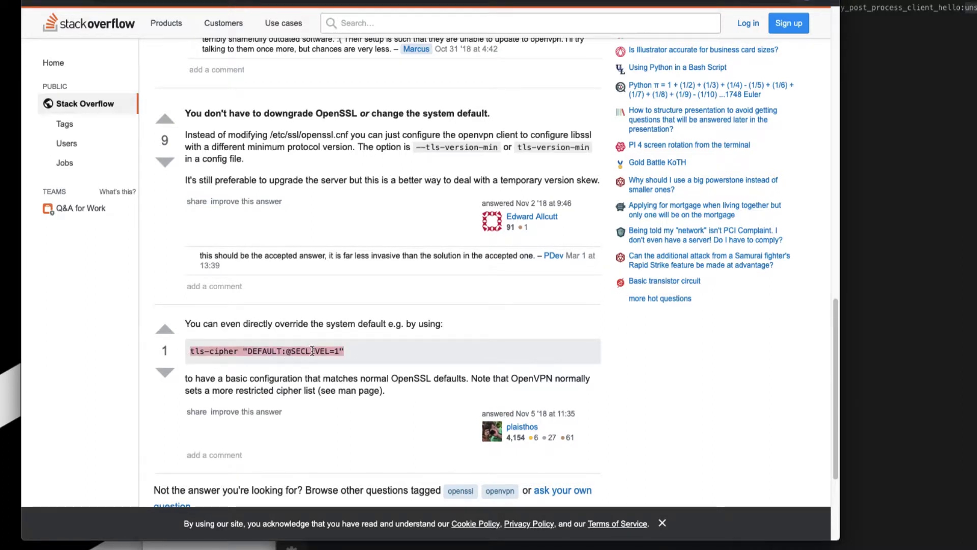
left_click(350, 319)
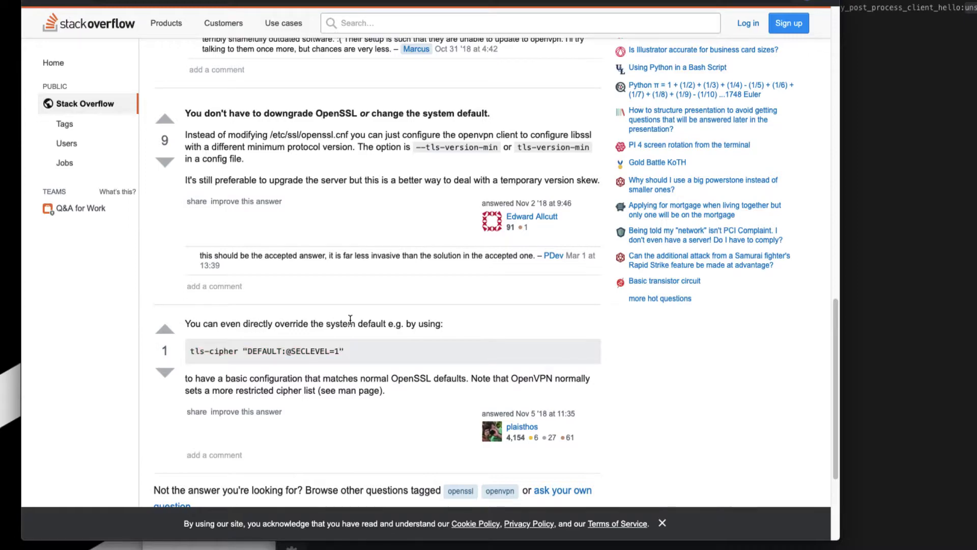
scroll(350, 319, "up", 15)
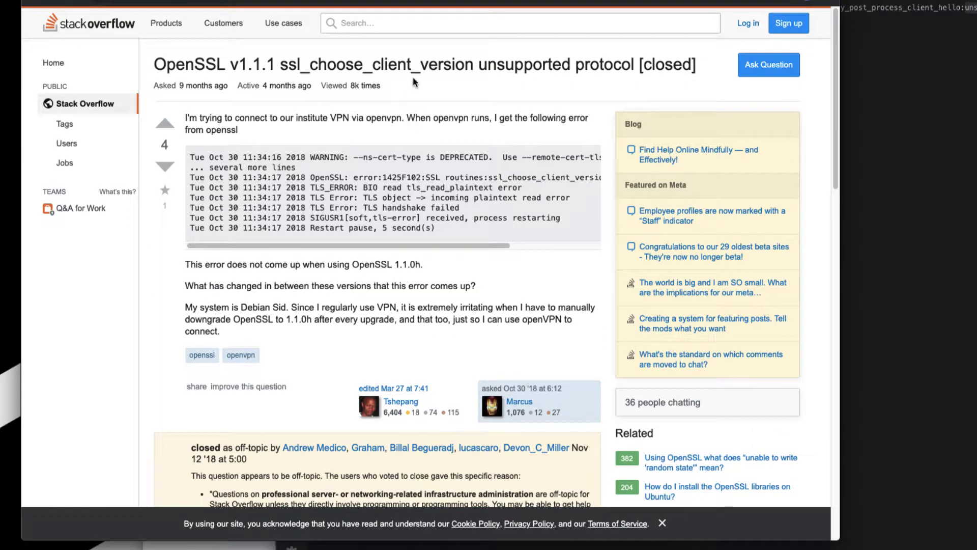
Step: Put the browser away and bring FileZilla's /var/log/nginx listing back to the front
key("super+w")
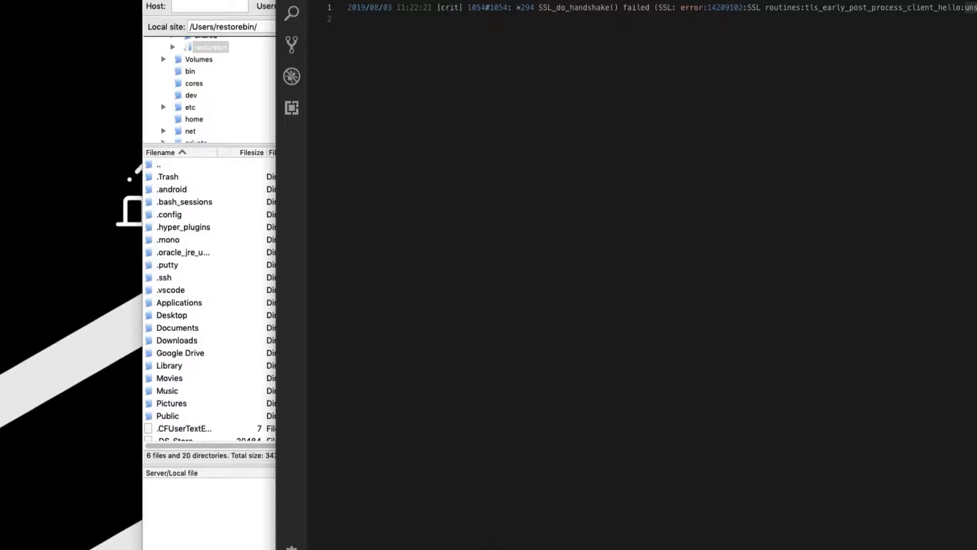
left_click(81, 21)
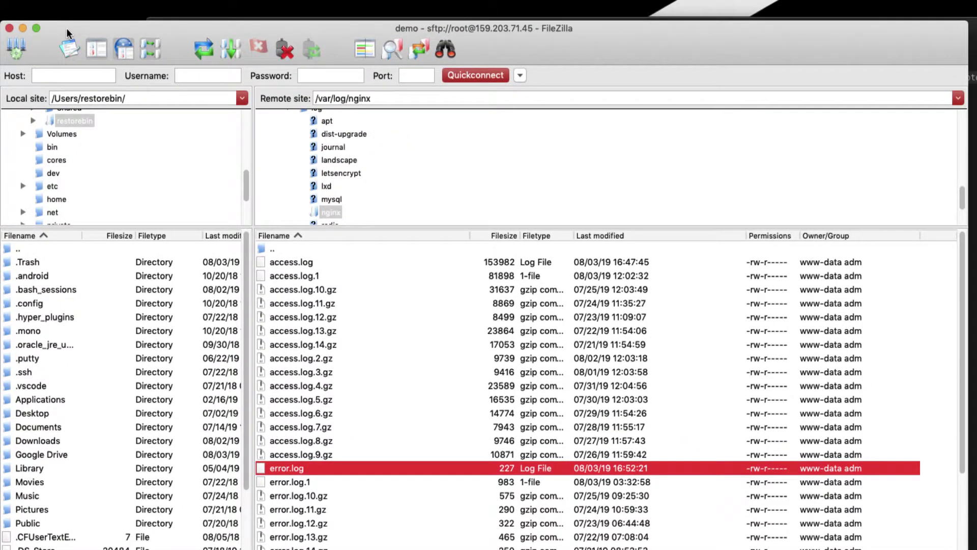
key("super+Tab")
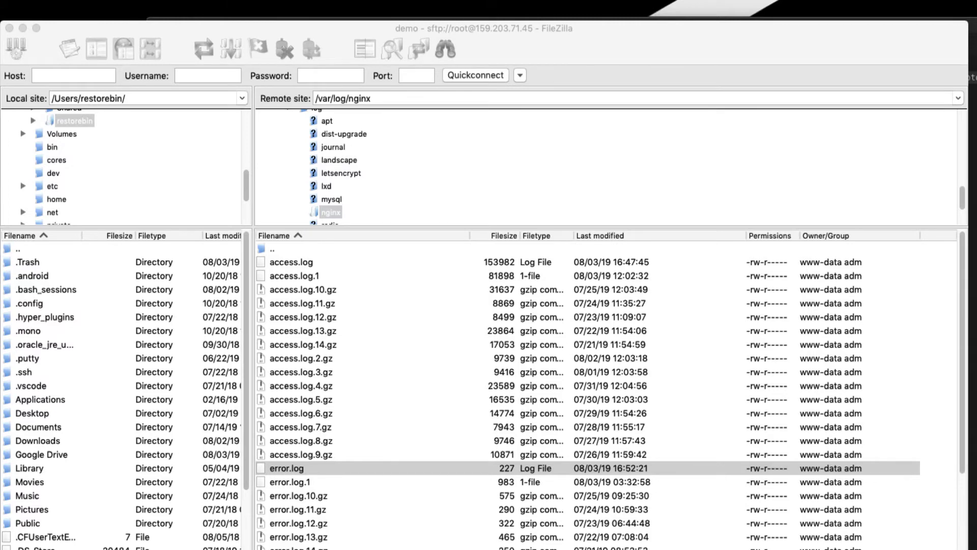
Step: Bring Chrome back to the restoreBin article on reading error logs and troubleshooting cloud servers
key("super+Tab")
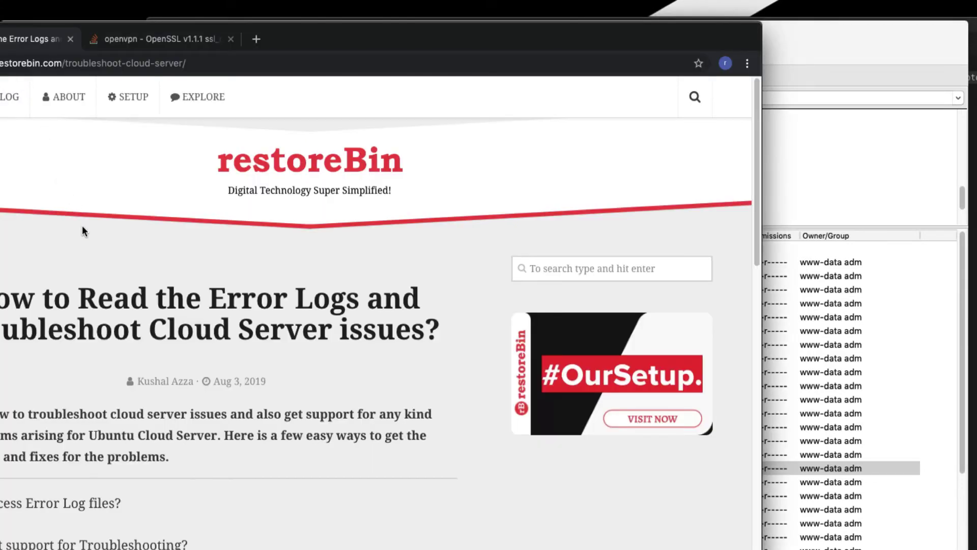